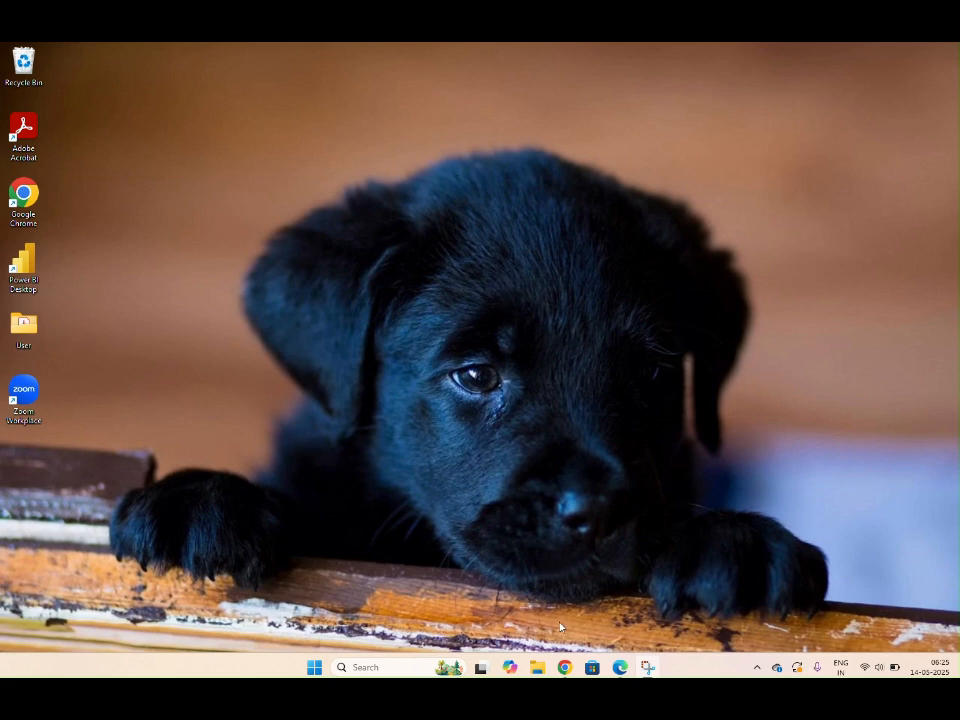
Step: In Chrome, search Google for "anaconda python" and open the Download Anaconda Distribution result
{"action": "left_click", "coordinate": [565, 667]}
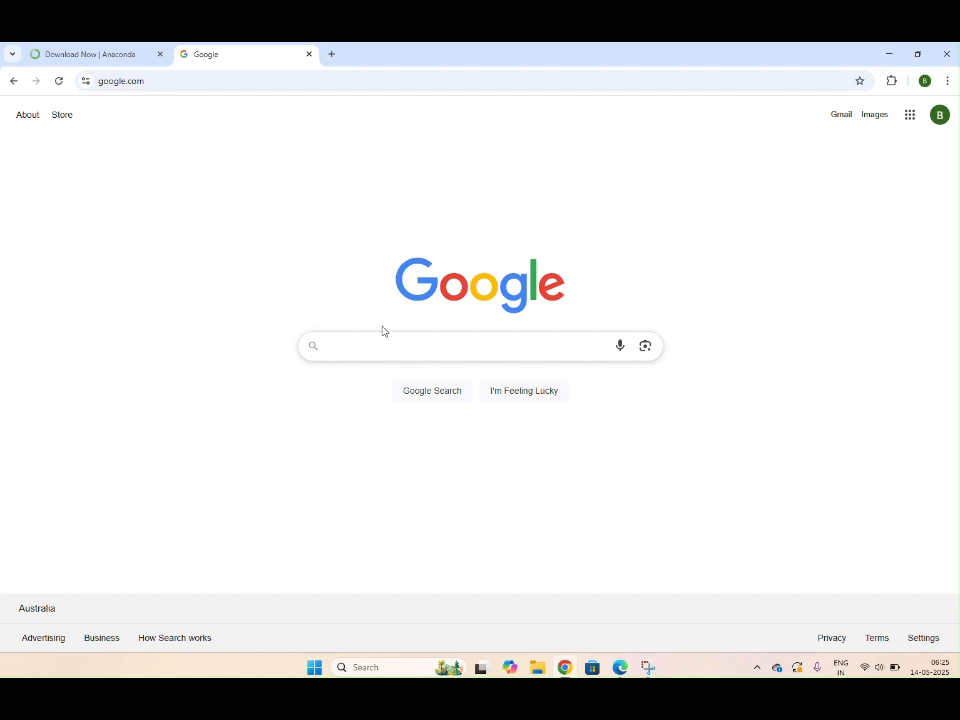
{"action": "type", "text": "anaco"}
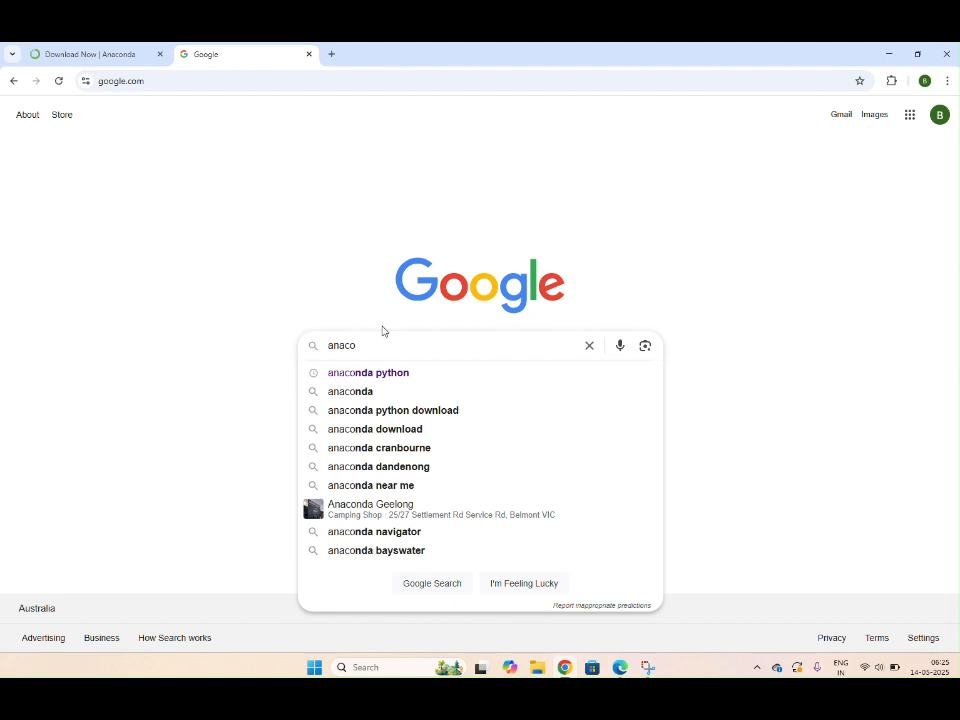
{"action": "key", "text": "Down"}
{"action": "key", "text": "Return"}
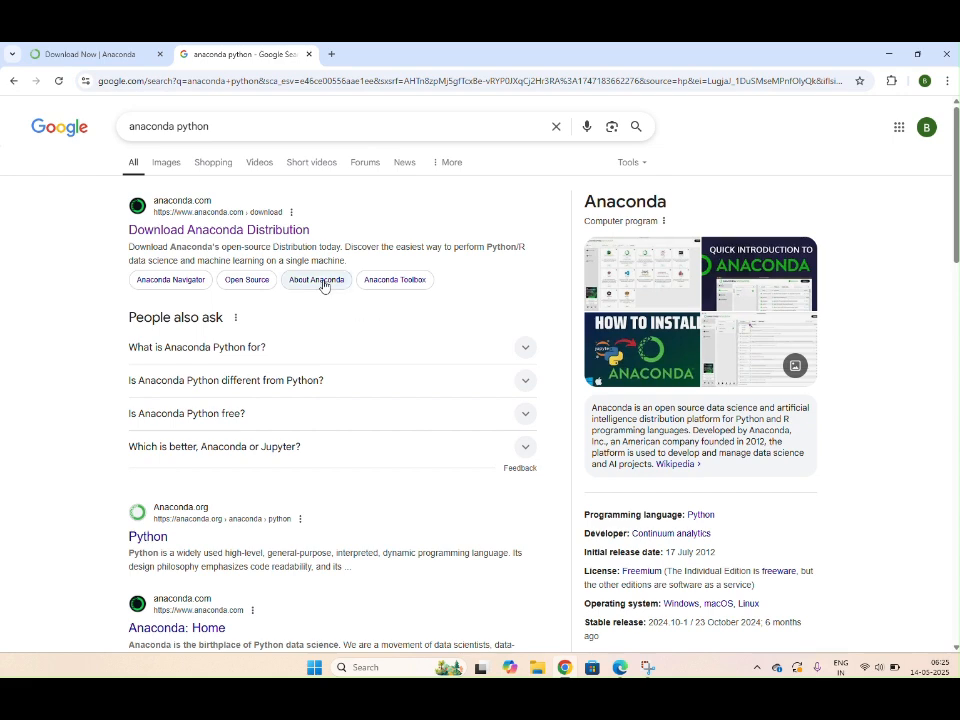
{"action": "left_click", "coordinate": [280, 231]}
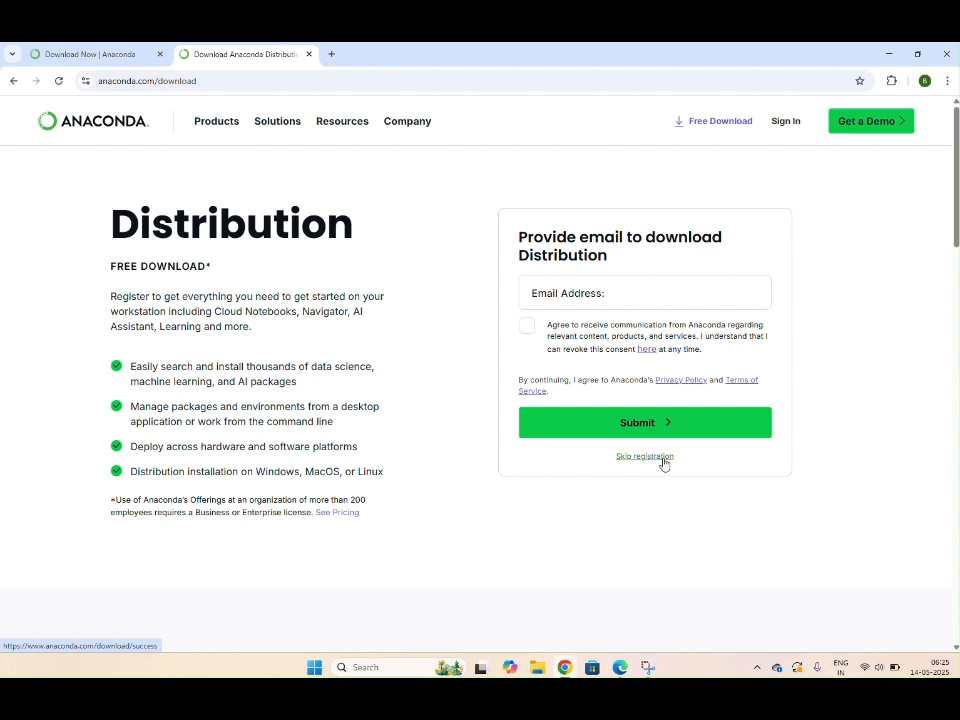
Step: Skip the registration and download the Windows 64-Bit Graphical Installer for Python 3.12 from the Distribution Installers
{"action": "left_click", "coordinate": [663, 459]}
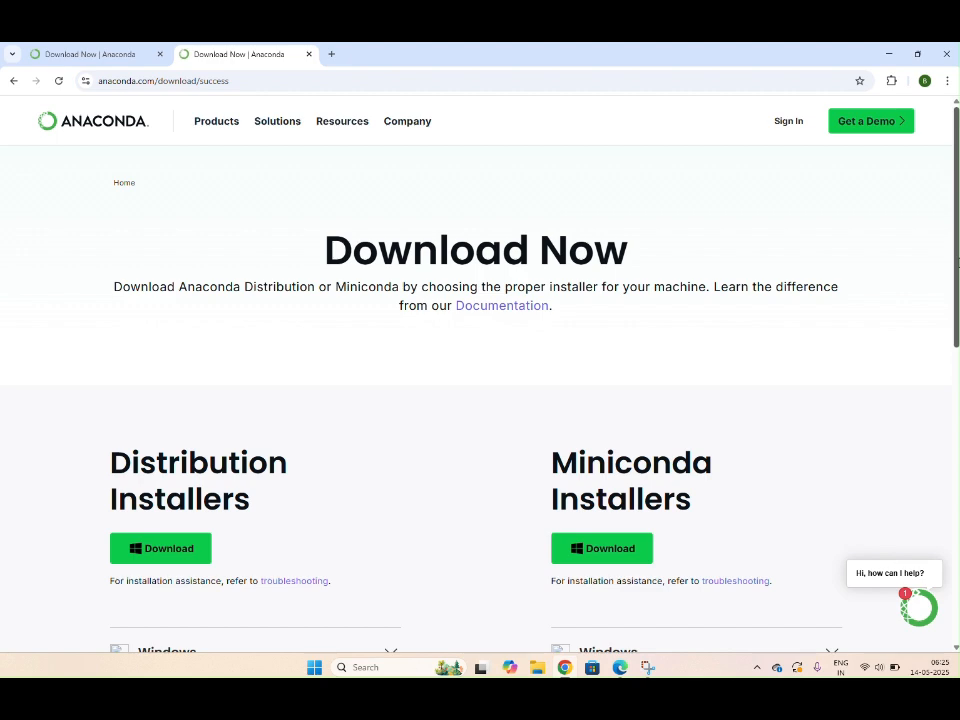
{"action": "scroll", "coordinate": [957, 262], "scroll_direction": "down", "scroll_amount": 2}
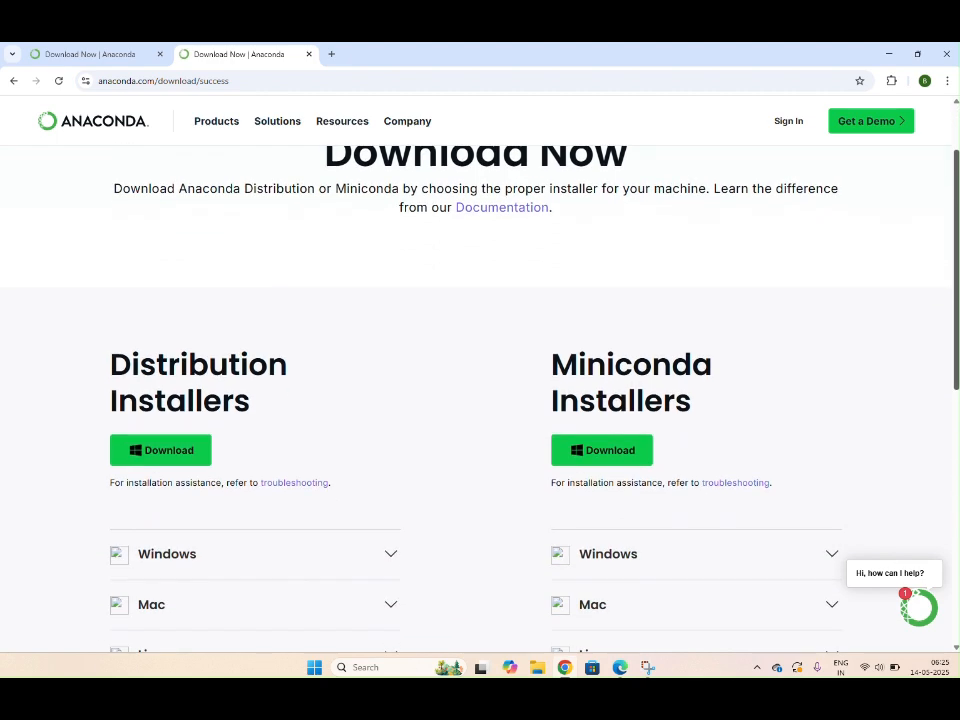
{"action": "scroll", "coordinate": [480, 400], "scroll_direction": "down", "scroll_amount": 1}
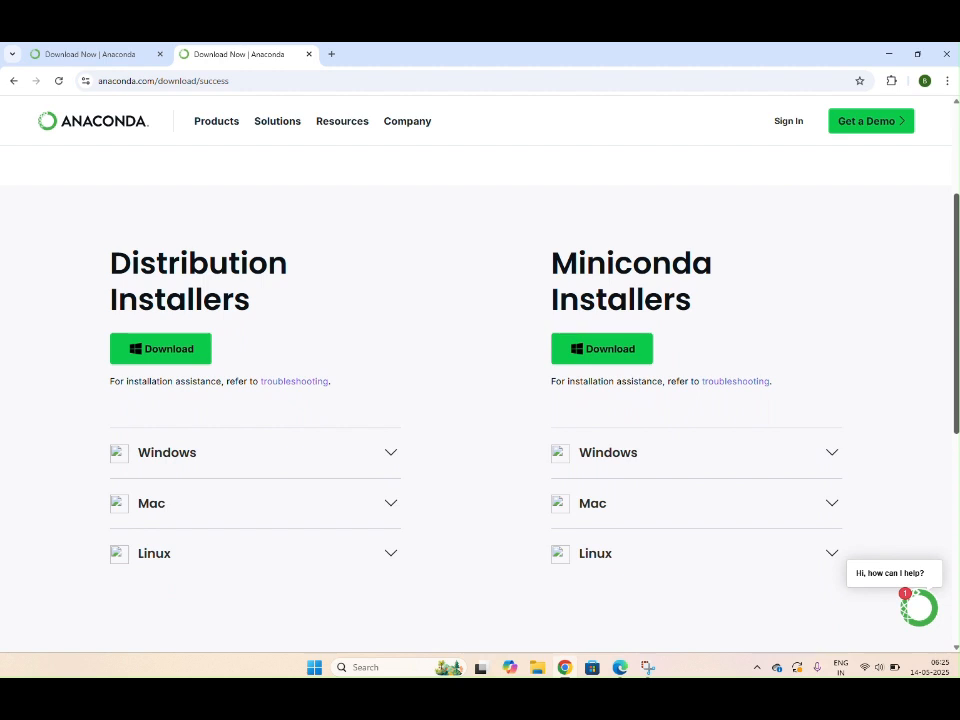
{"action": "scroll", "coordinate": [480, 400], "scroll_direction": "down", "scroll_amount": 1}
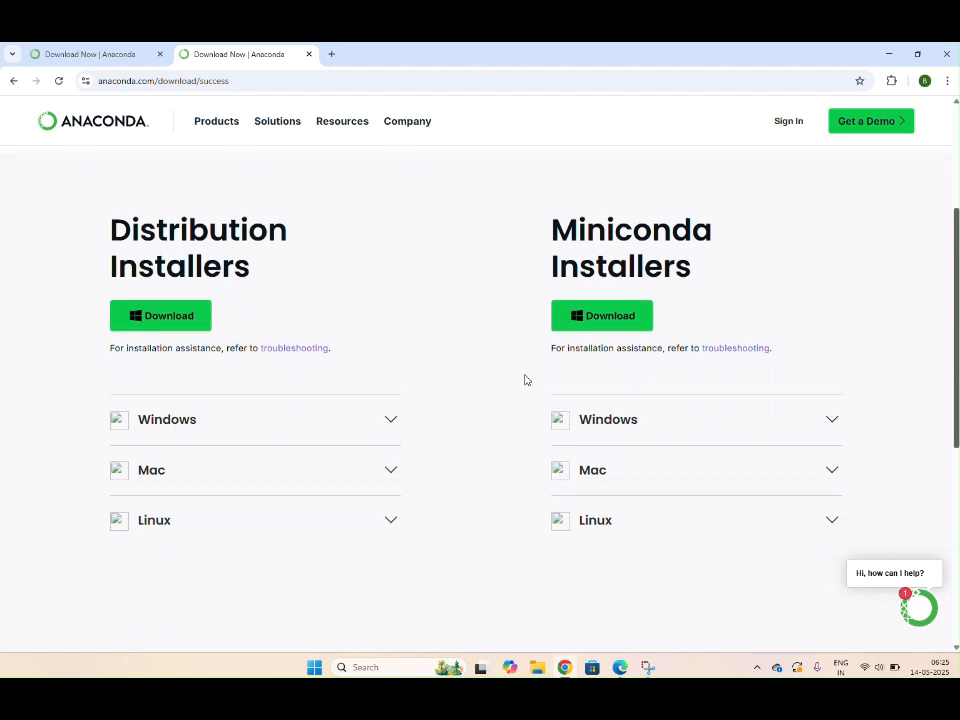
{"action": "left_click", "coordinate": [385, 432]}
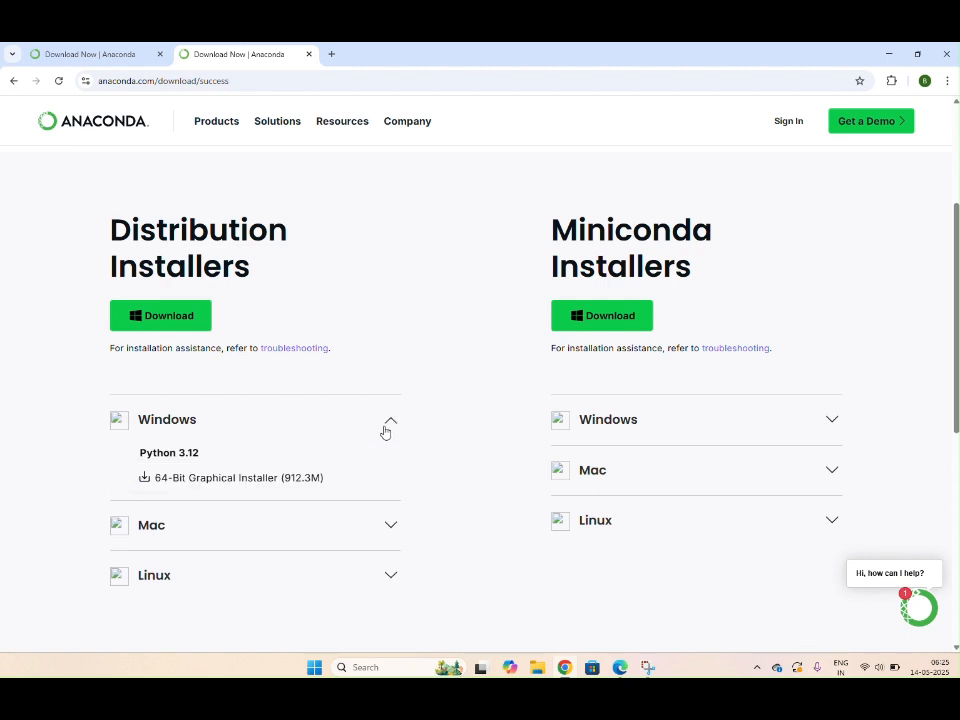
{"action": "left_click", "coordinate": [236, 478]}
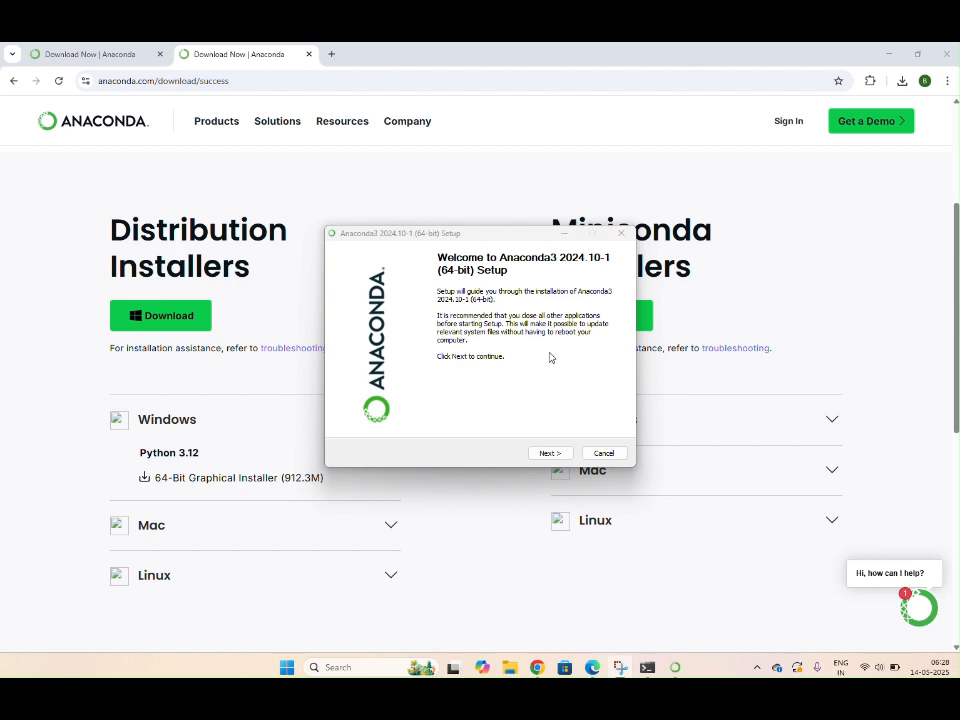
Step: Accept the Anaconda3 setup's license agreement and choose the All Users installation type
{"action": "left_click", "coordinate": [546, 455]}
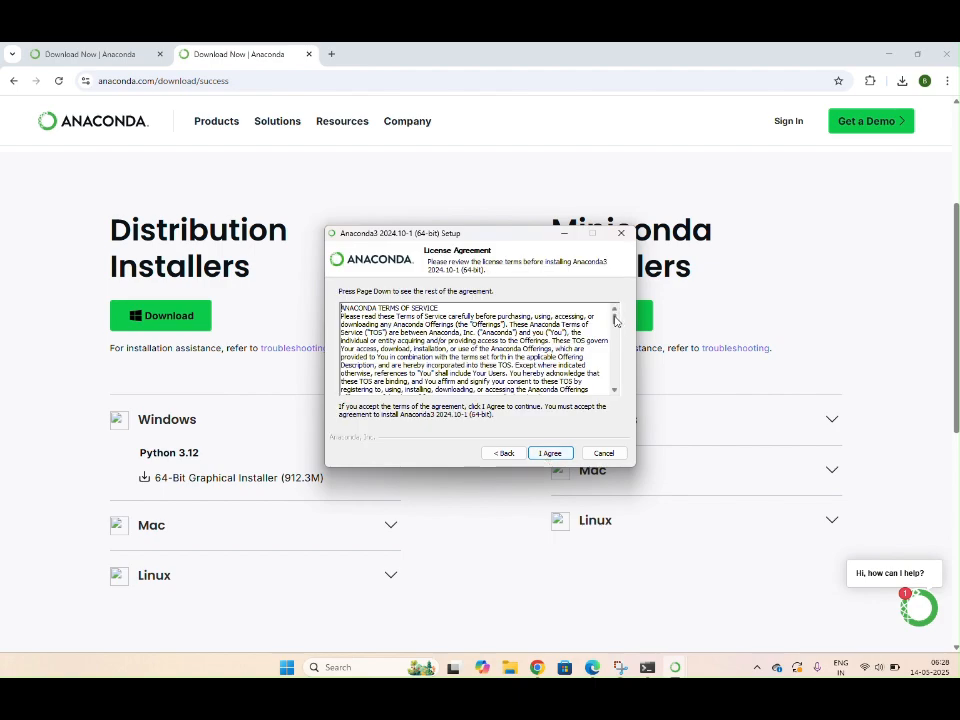
{"action": "left_click_drag", "start_coordinate": [614, 318], "coordinate": [617, 392]}
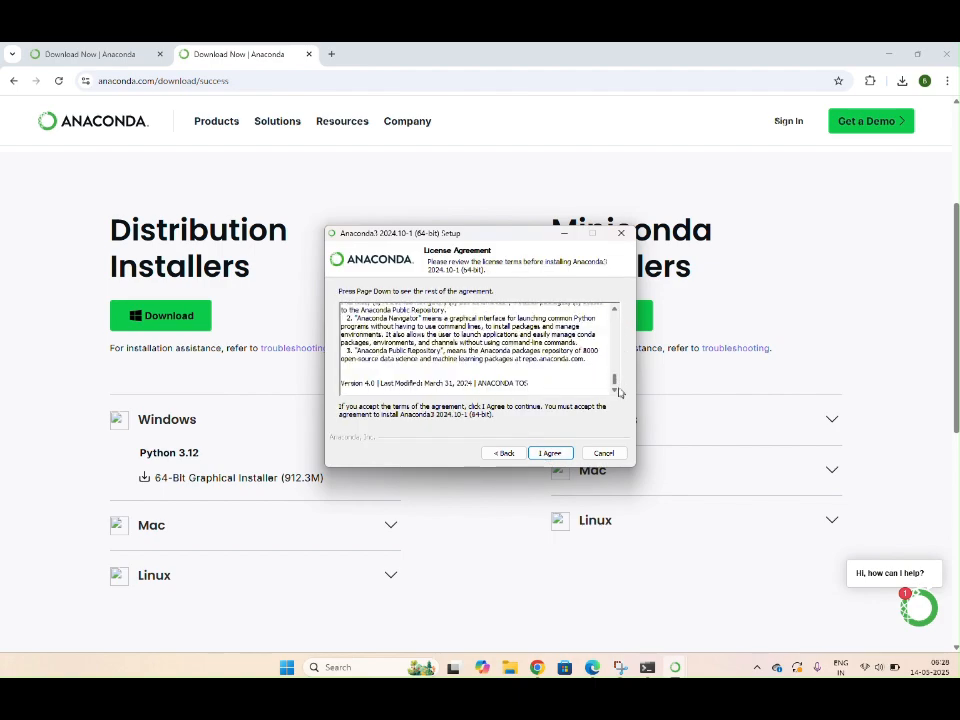
{"action": "left_click", "coordinate": [548, 454]}
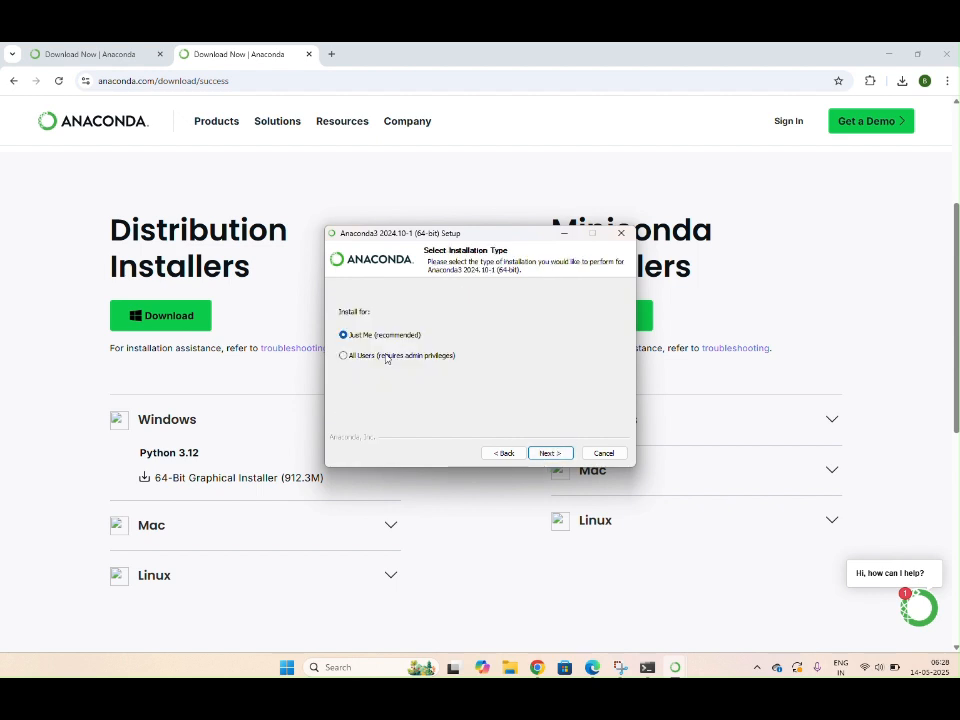
{"action": "left_click", "coordinate": [386, 357]}
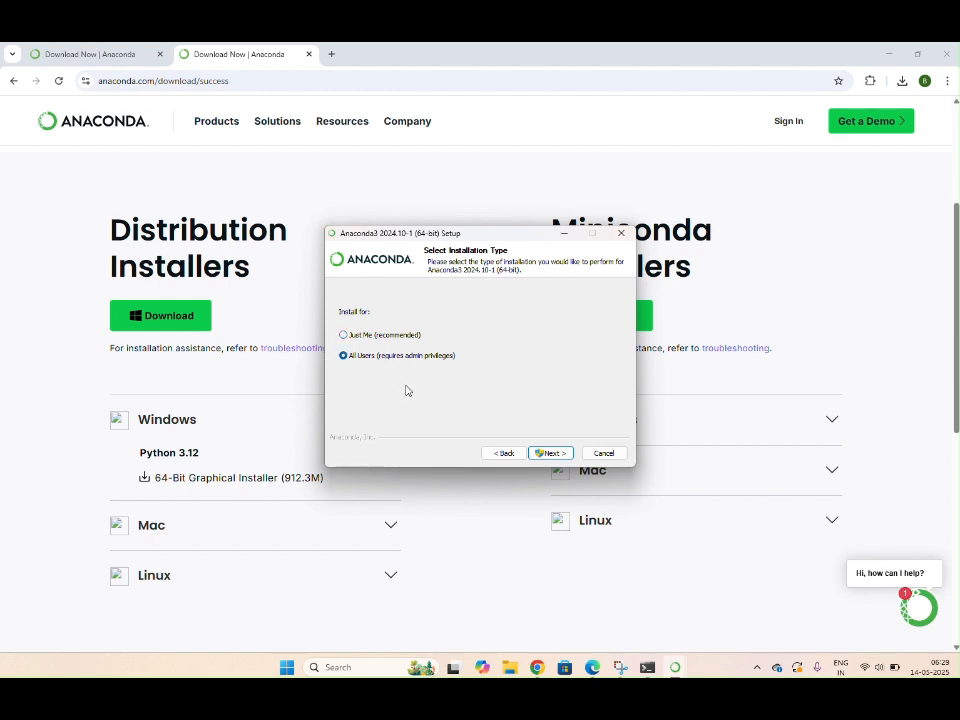
{"action": "left_click", "coordinate": [550, 454]}
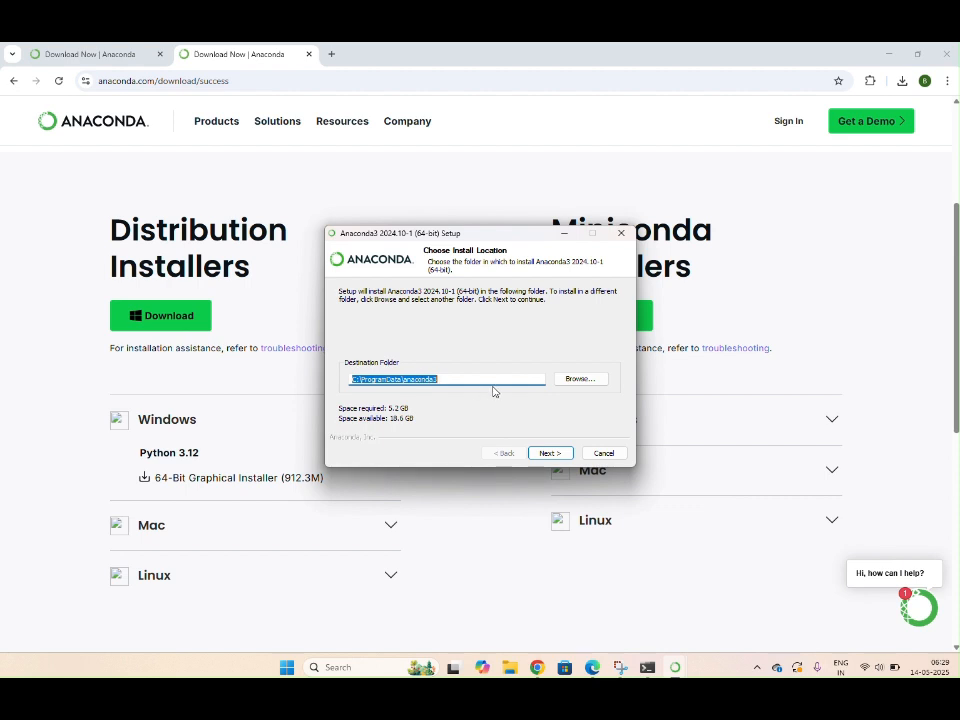
Step: Keep the destination folder C:\ProgramData\anaconda3, start the installation with the default advanced options, and show its details
{"action": "left_click", "coordinate": [550, 453]}
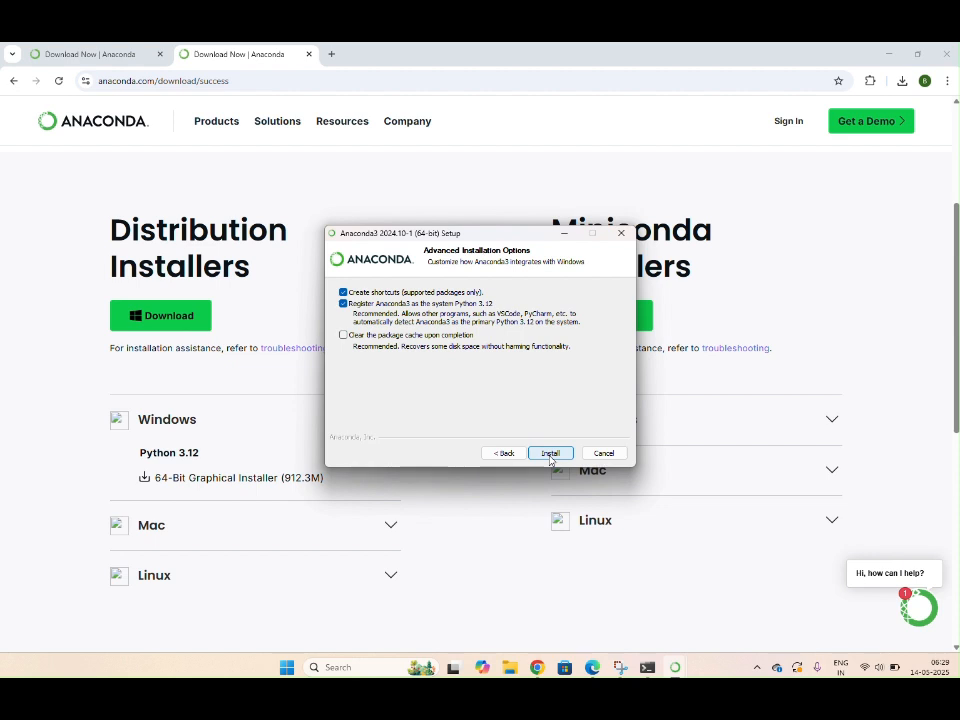
{"action": "left_click", "coordinate": [550, 456]}
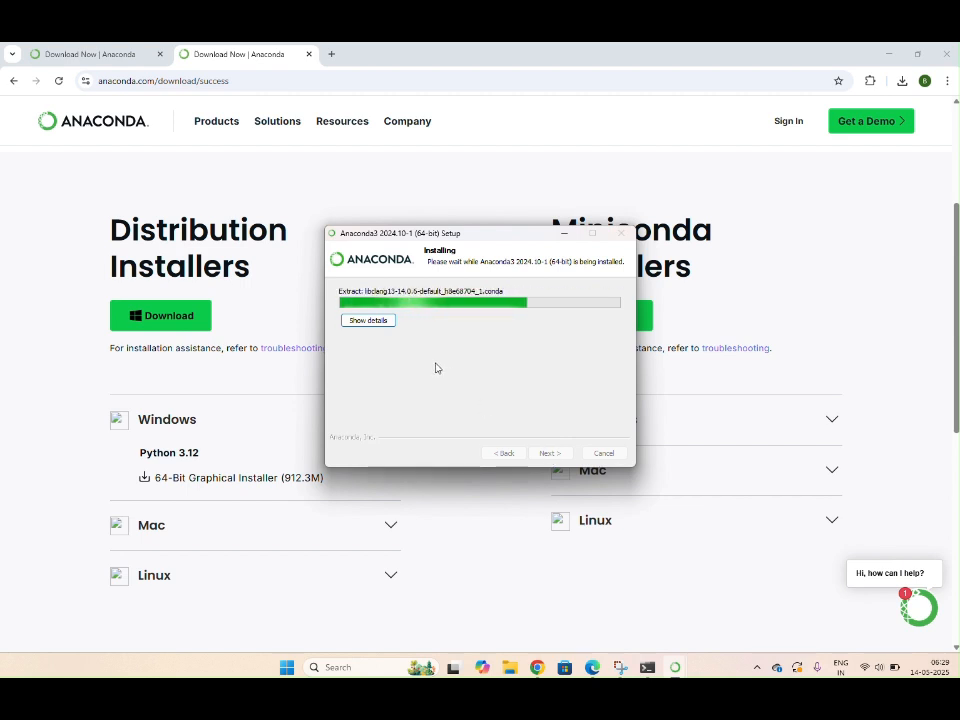
{"action": "left_click", "coordinate": [367, 321]}
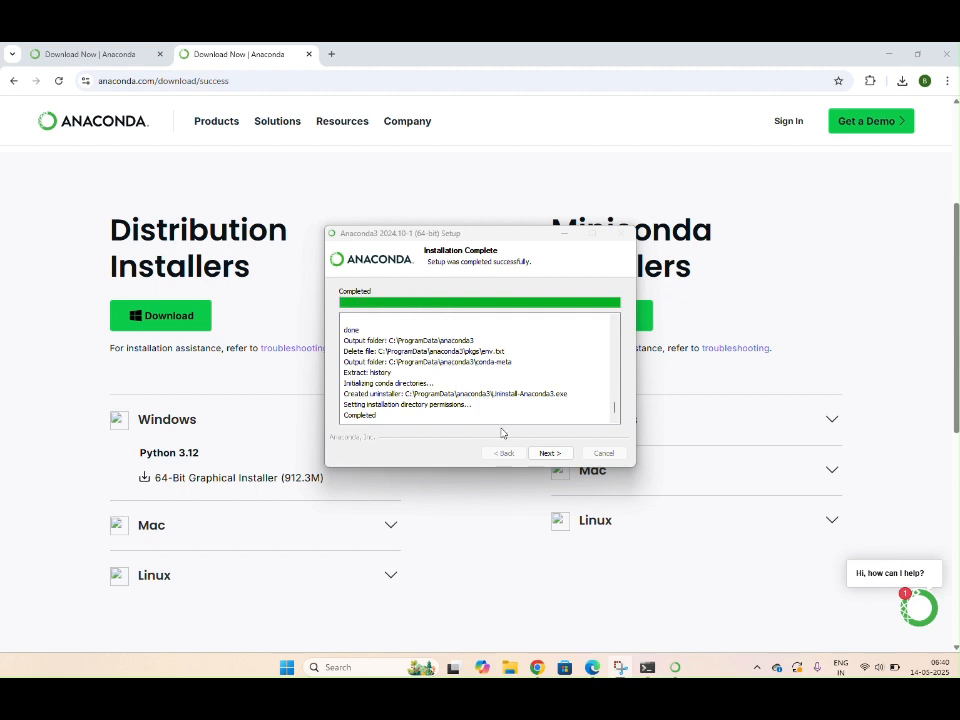
Step: Finish the Anaconda3 setup with Launch Anaconda Navigator and Getting Started with Anaconda Distribution both unchecked
{"action": "left_click", "coordinate": [551, 453]}
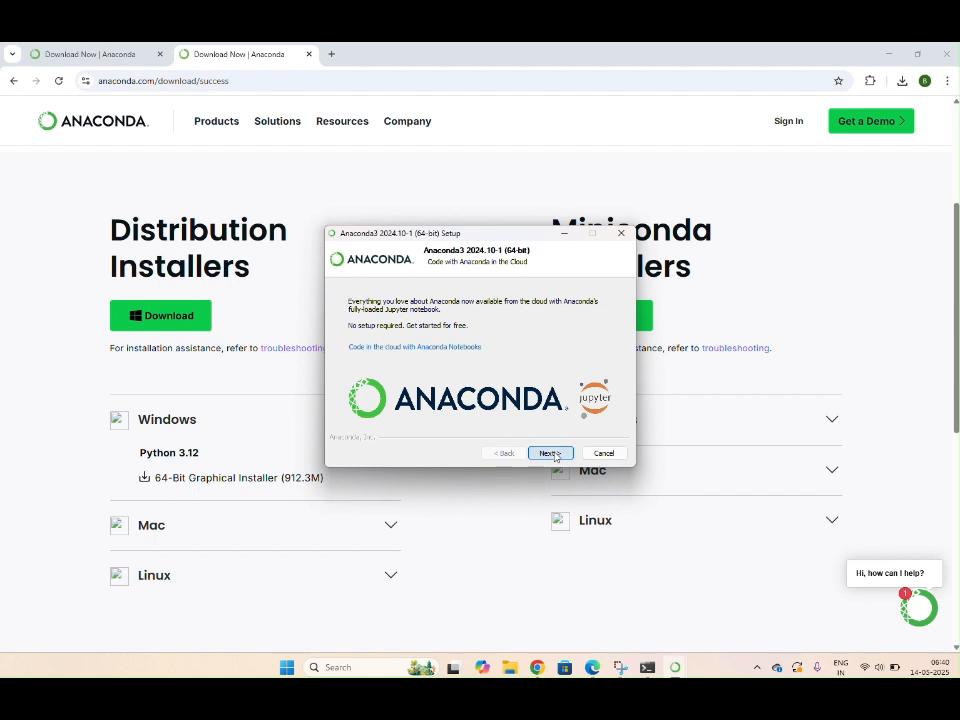
{"action": "left_click", "coordinate": [555, 455]}
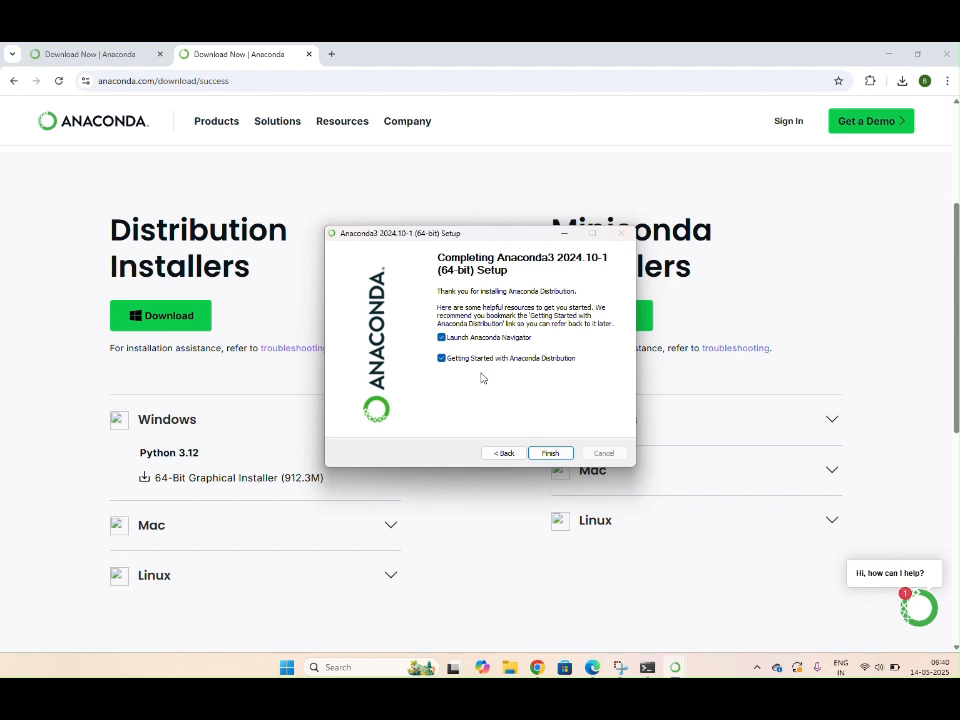
{"action": "left_click", "coordinate": [442, 339]}
{"action": "left_click", "coordinate": [441, 358]}
{"action": "left_click", "coordinate": [552, 453]}
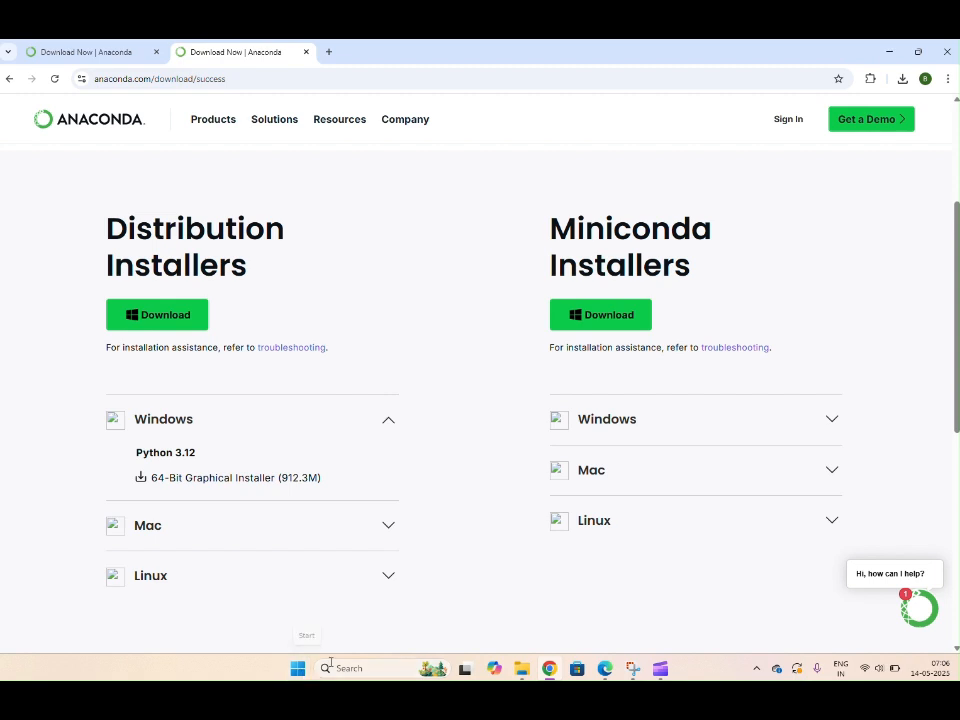
Step: Find Spyder and Jupyter Notebook through the Windows search and launch both apps
{"action": "left_click", "coordinate": [333, 667]}
{"action": "type", "text": "spy"}
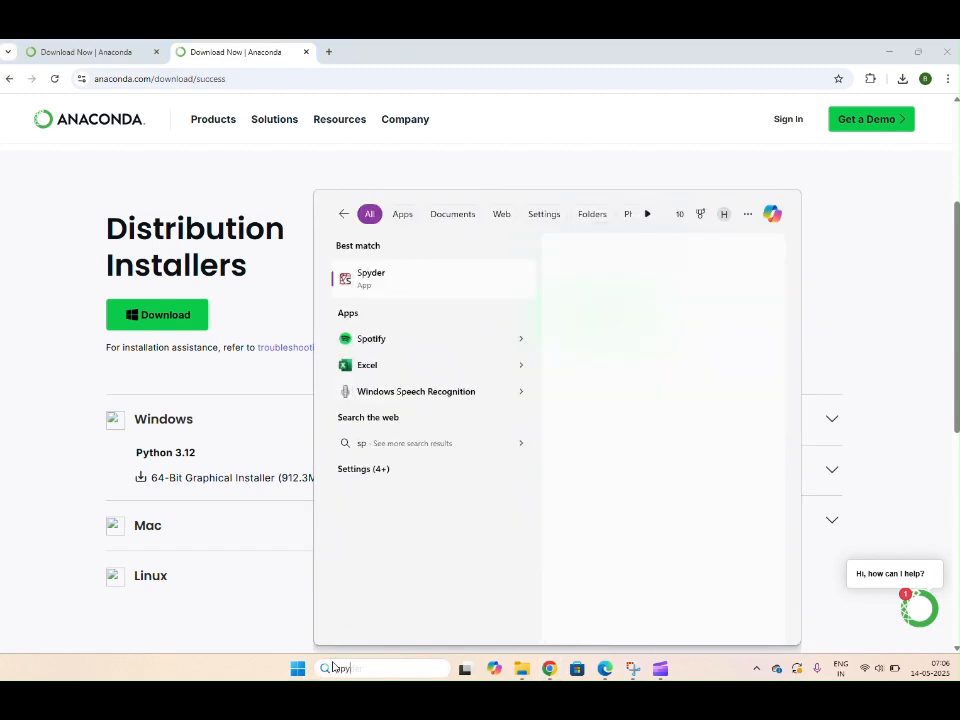
{"action": "left_click", "coordinate": [411, 280]}
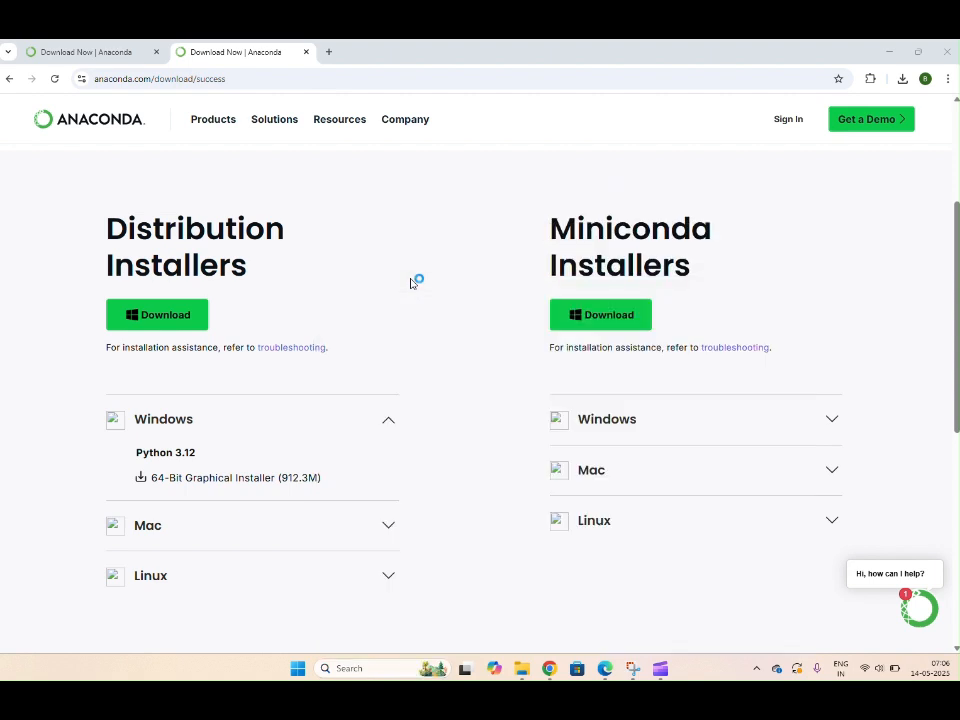
{"action": "left_click", "coordinate": [369, 670]}
{"action": "type", "text": "jup"}
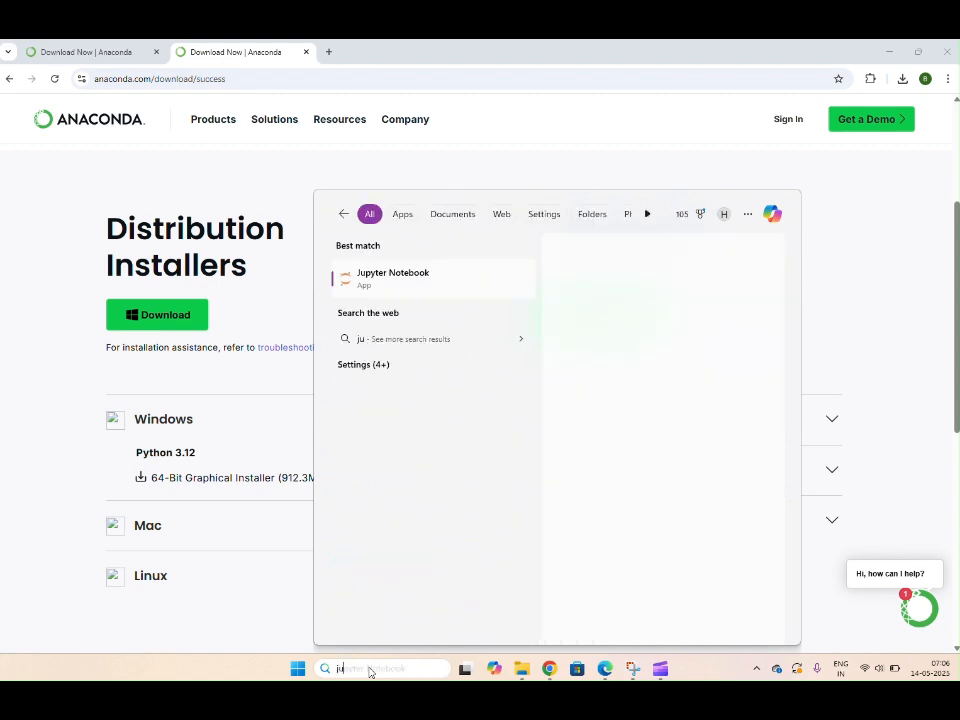
{"action": "left_click", "coordinate": [450, 288]}
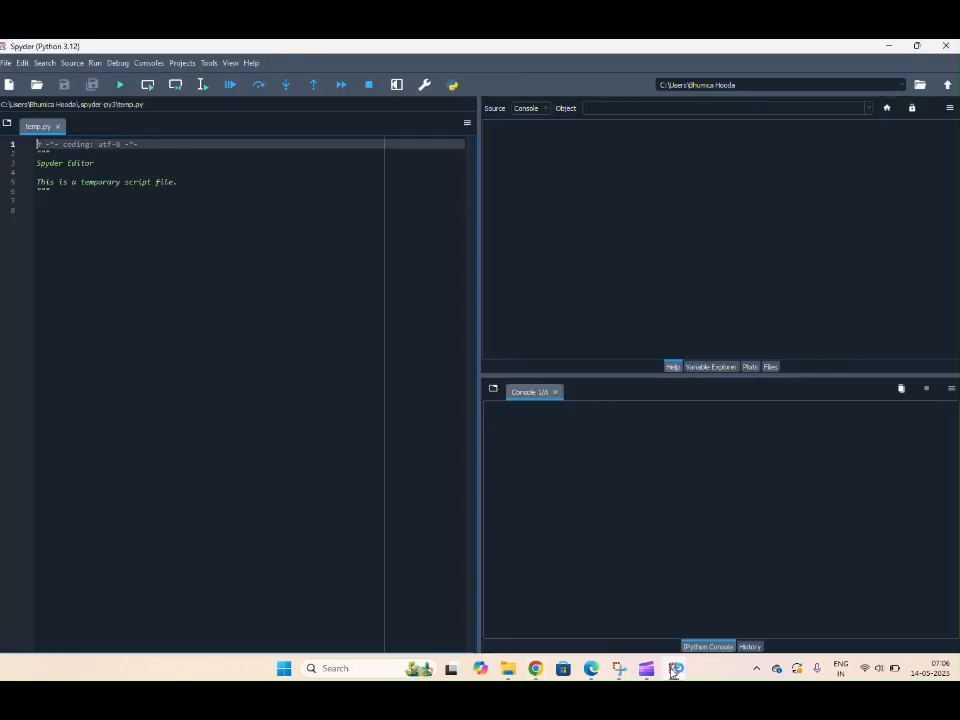
Step: In Spyder, add the statement print("Hello world") on line 7 of temp.py
{"action": "mouse_move", "coordinate": [673, 672]}
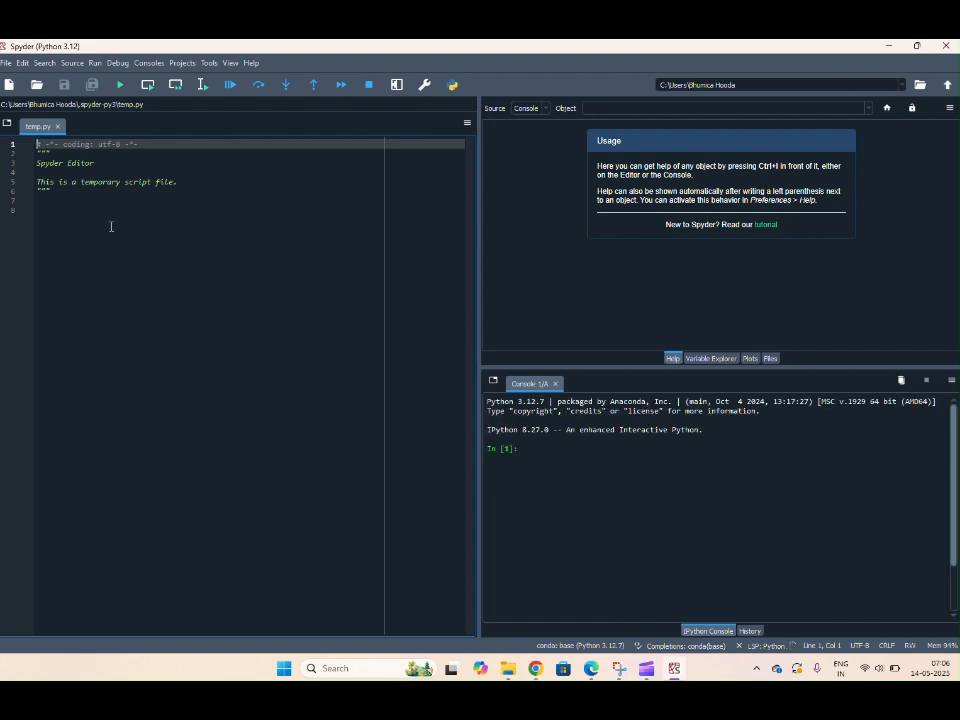
{"action": "left_click", "coordinate": [48, 202]}
{"action": "type", "text": "pr"}
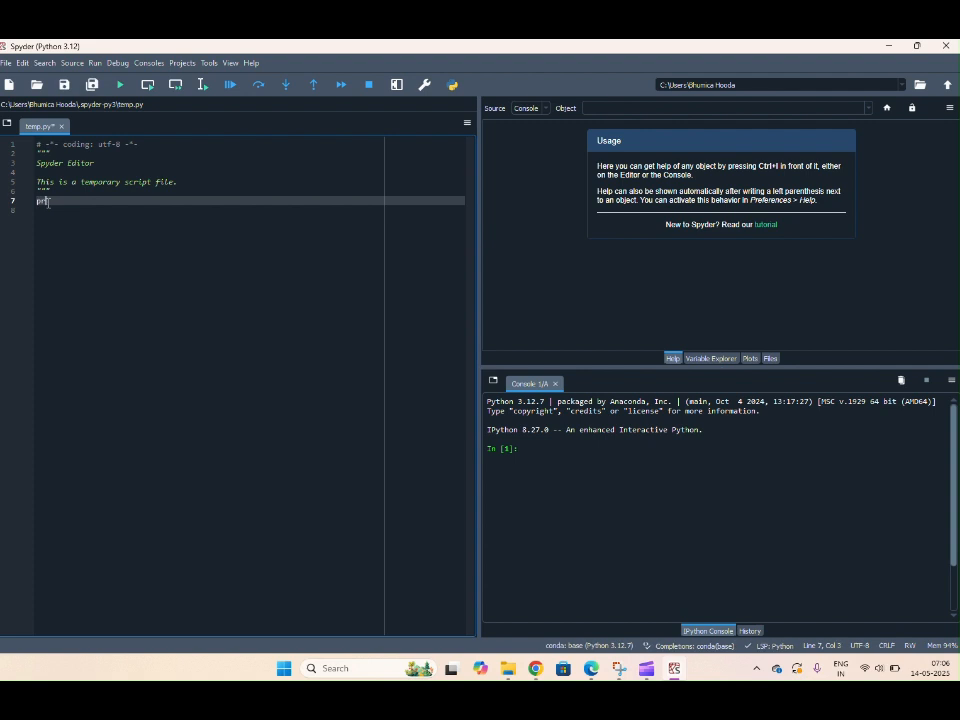
{"action": "type", "text": "int(\"He"}
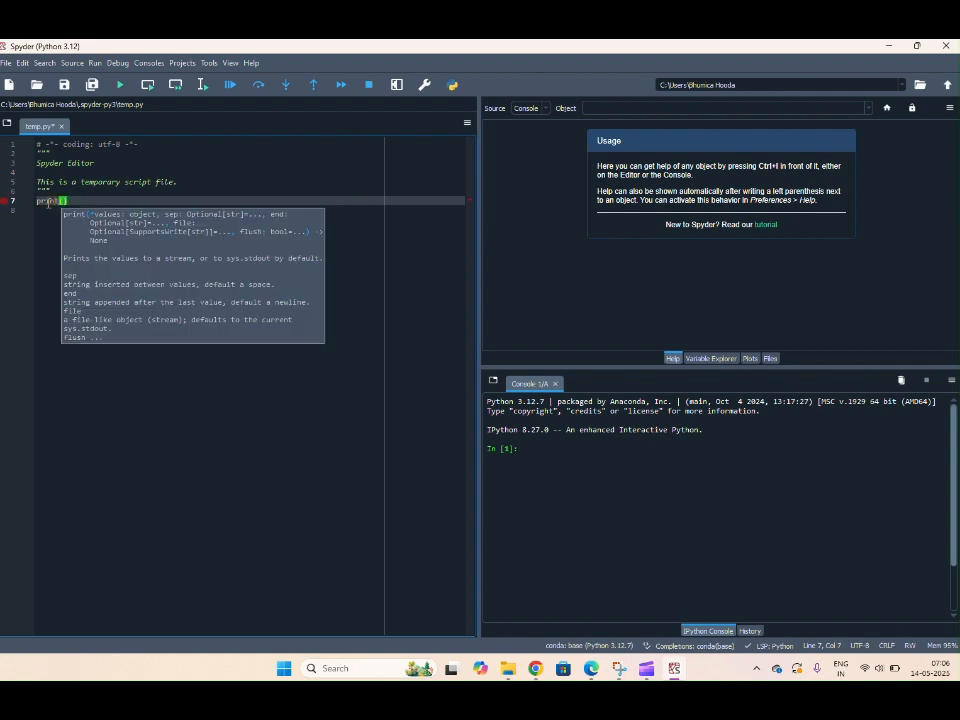
{"action": "type", "text": "llo worl"}
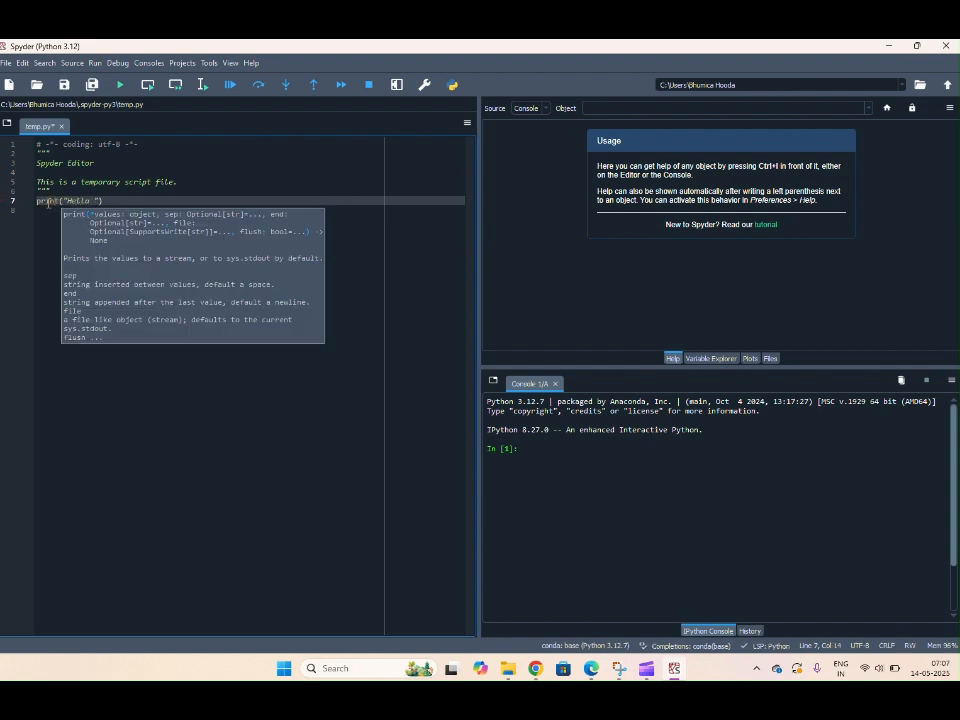
{"action": "type", "text": "d"}
{"action": "left_click", "coordinate": [210, 176]}
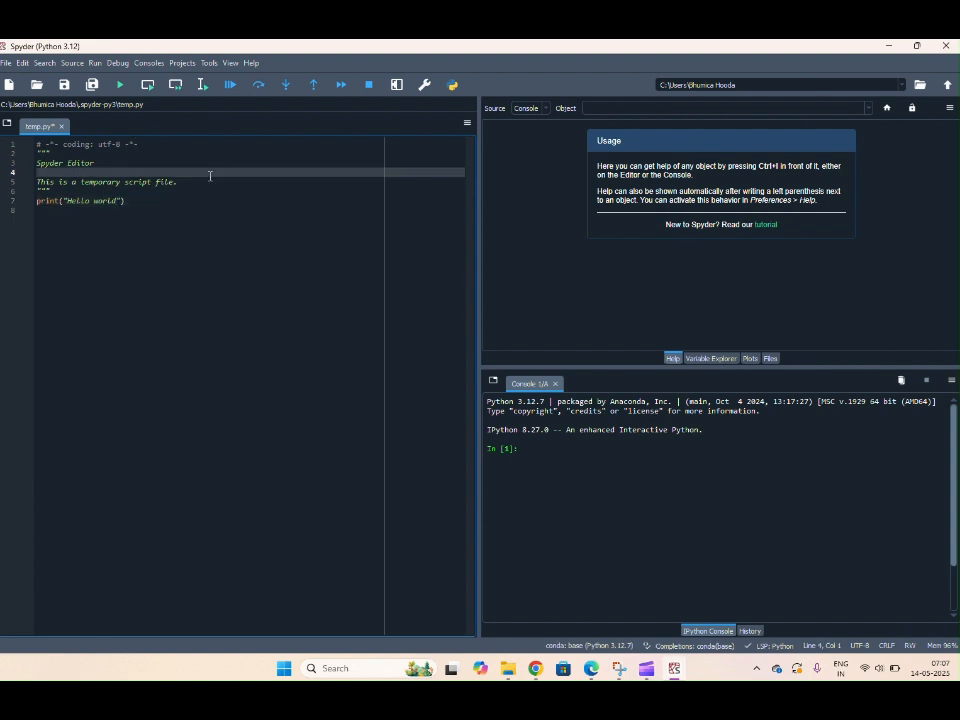
Step: Run temp.py with the default configuration and select the printed output line in the console
{"action": "left_click", "coordinate": [120, 84]}
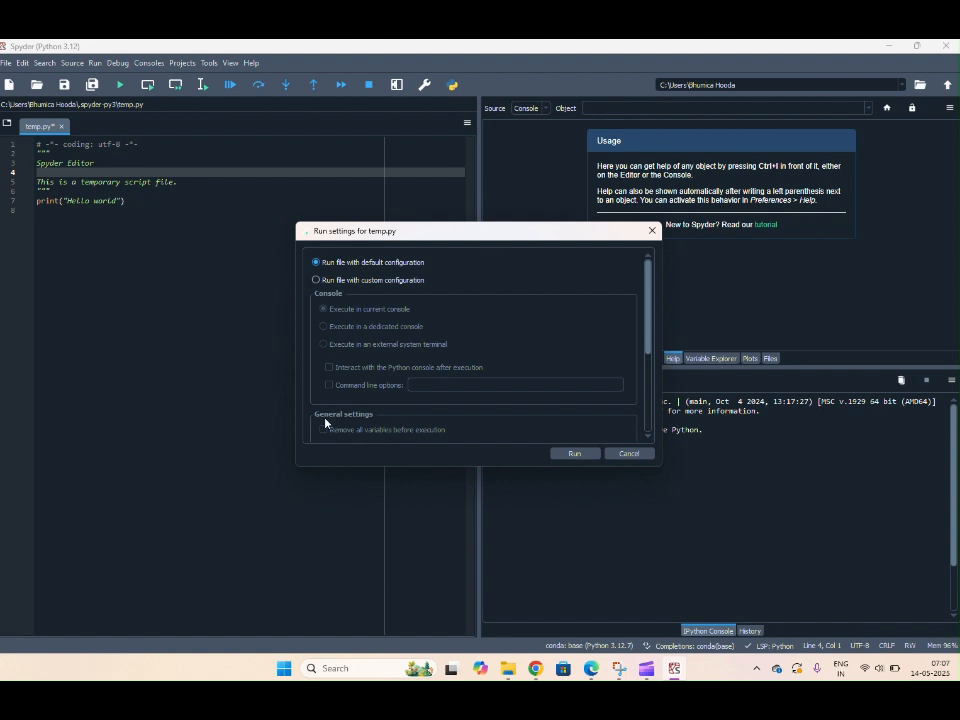
{"action": "left_click", "coordinate": [574, 453]}
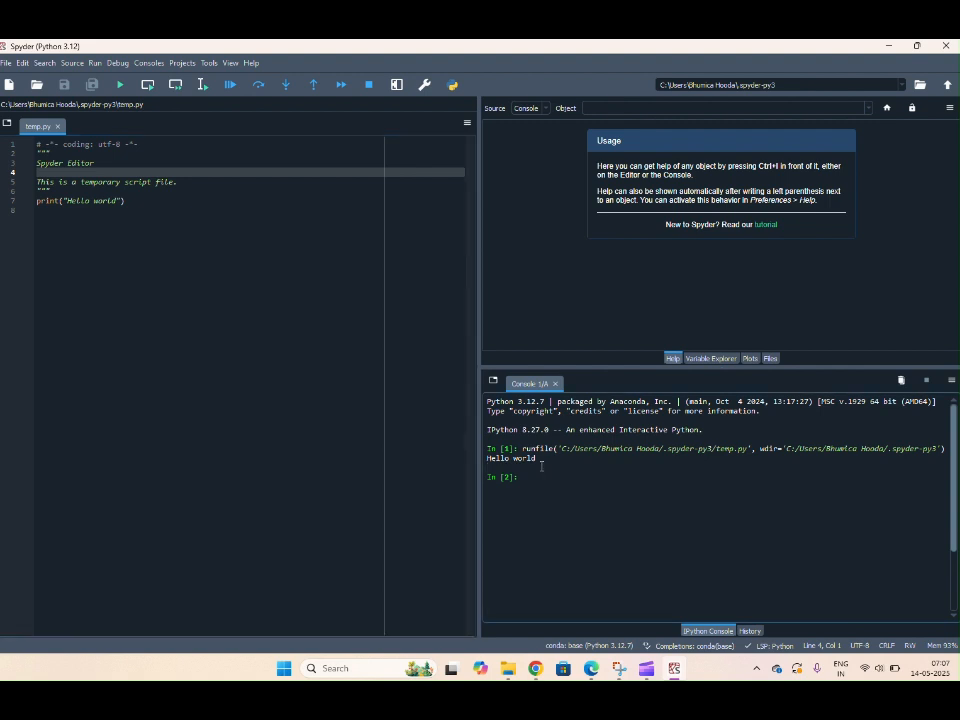
{"action": "left_click_drag", "start_coordinate": [540, 459], "coordinate": [478, 461]}
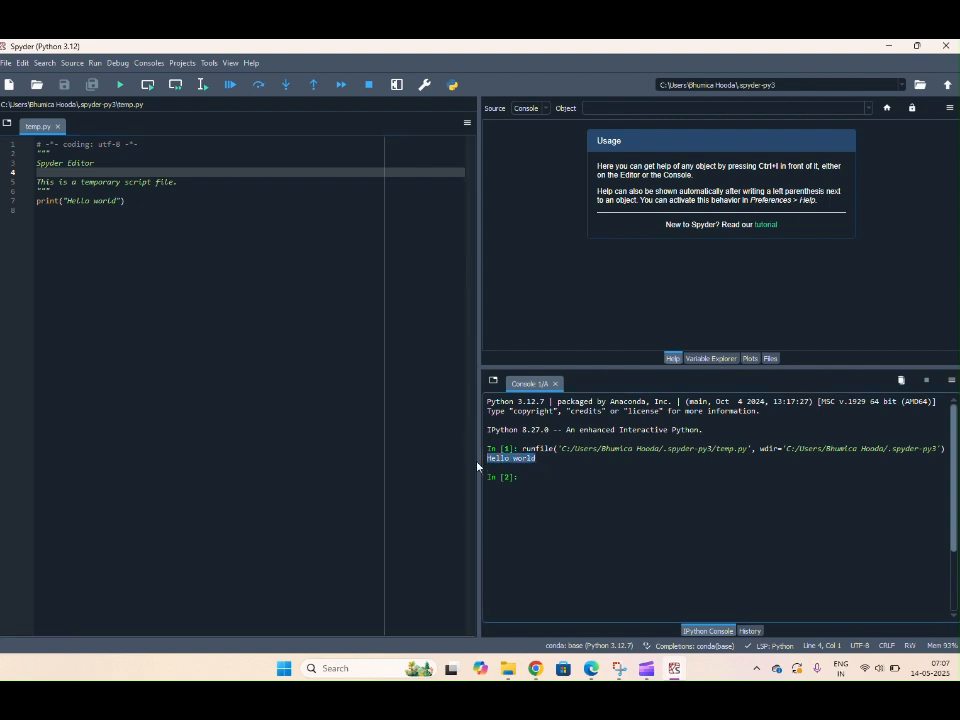